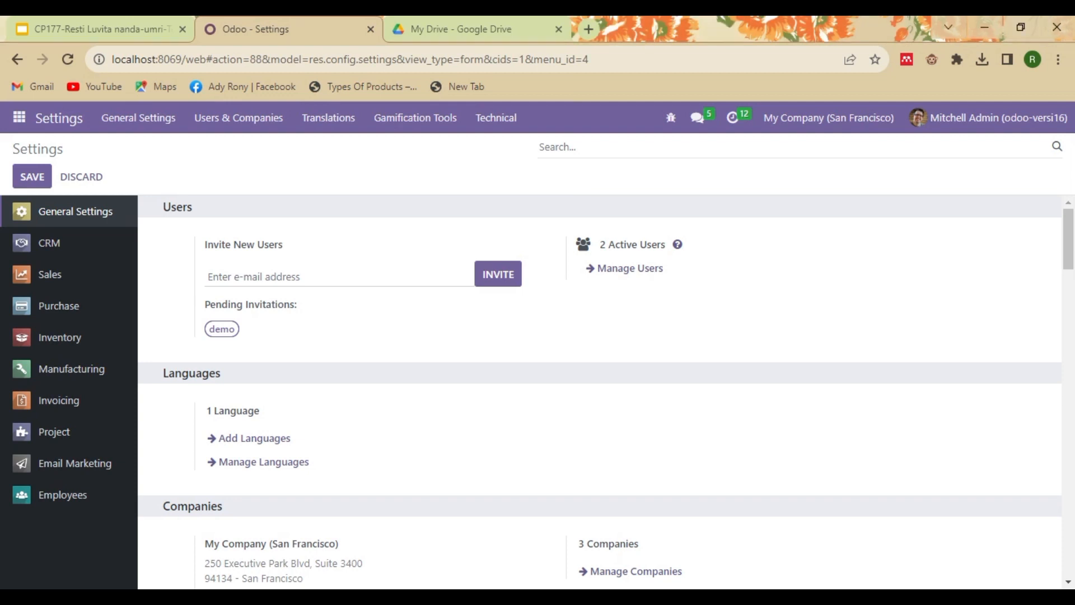
# Step: Look through the Users, Groups and Companies lists in turn
pyautogui.click(256, 132)
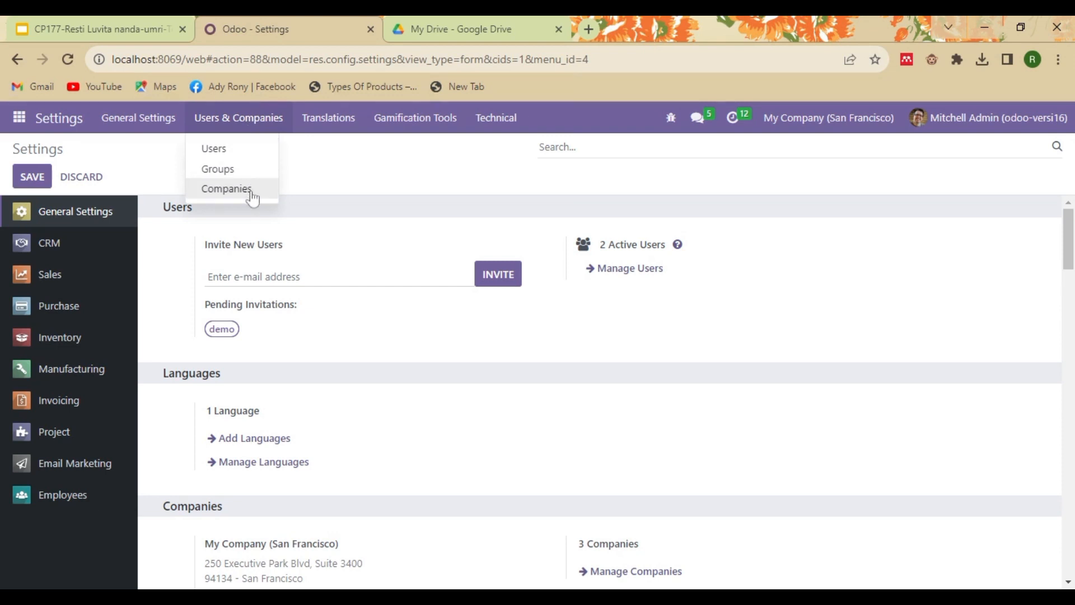
pyautogui.click(251, 152)
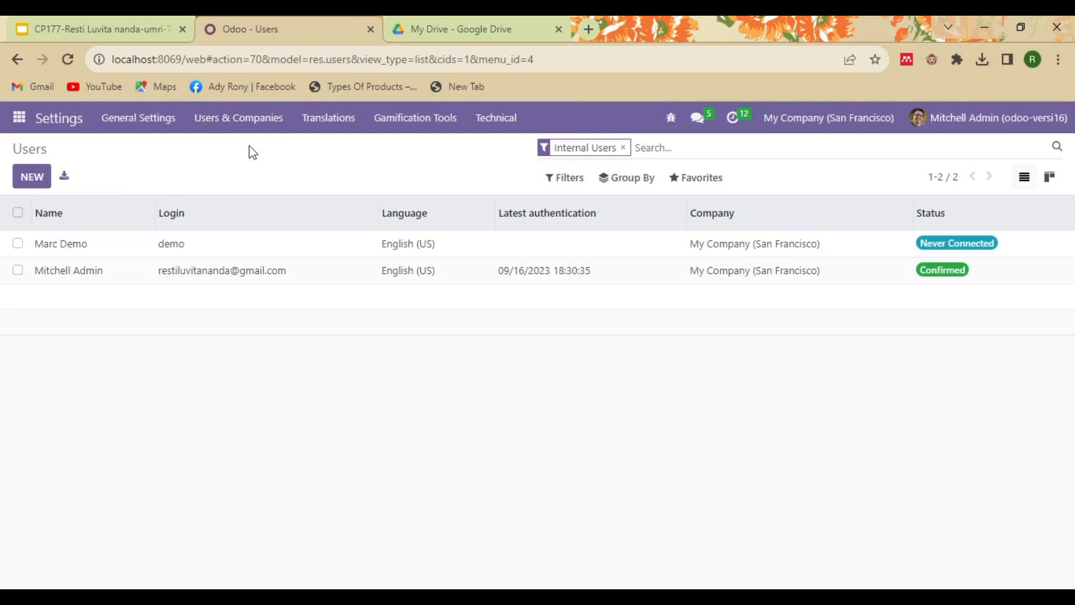
pyautogui.click(242, 116)
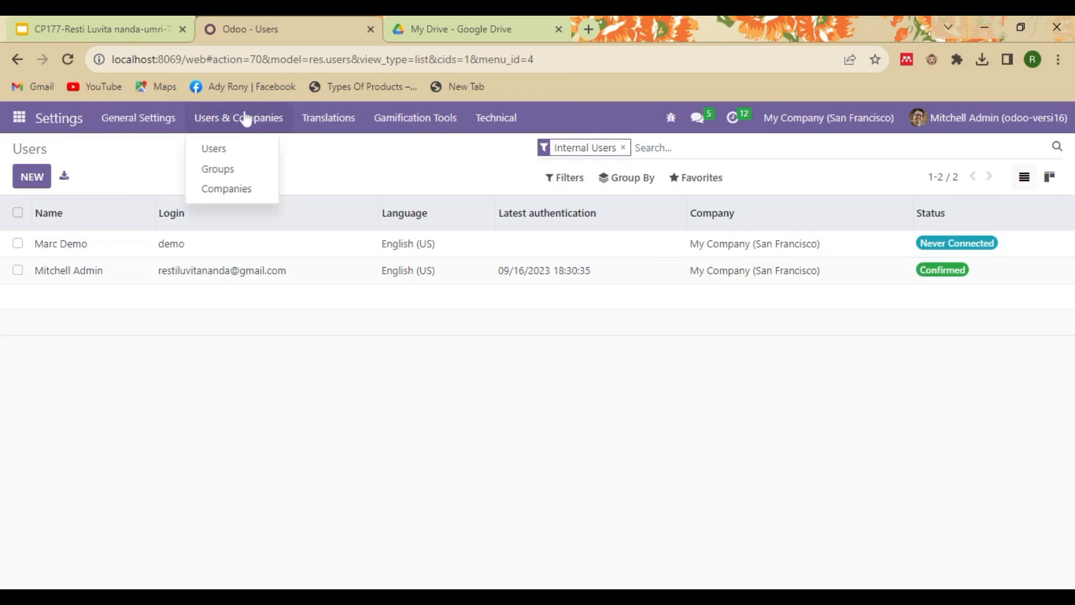
pyautogui.click(236, 171)
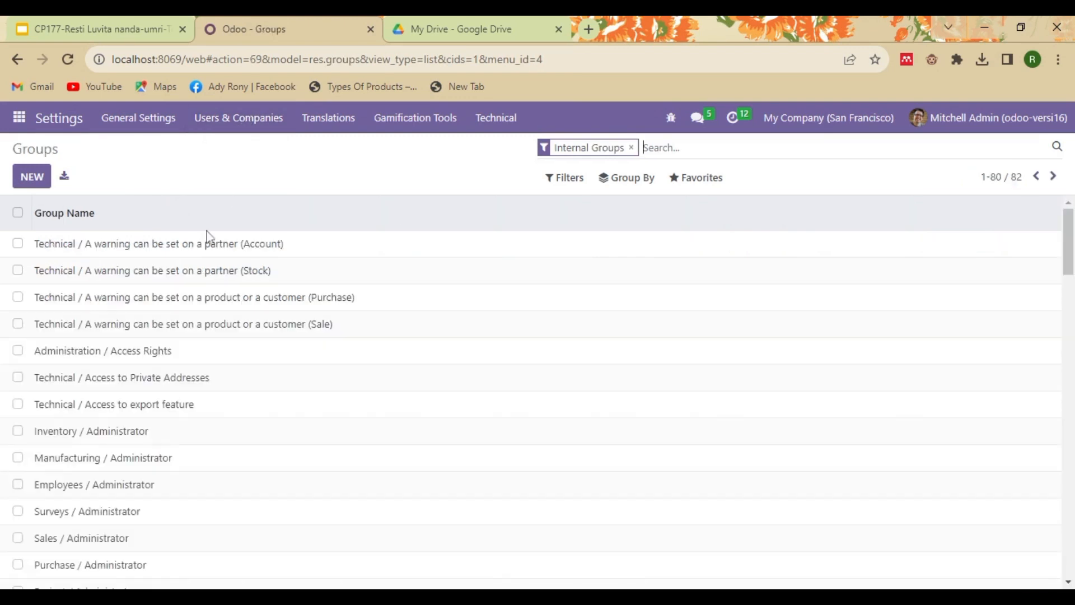
pyautogui.click(235, 124)
pyautogui.click(235, 191)
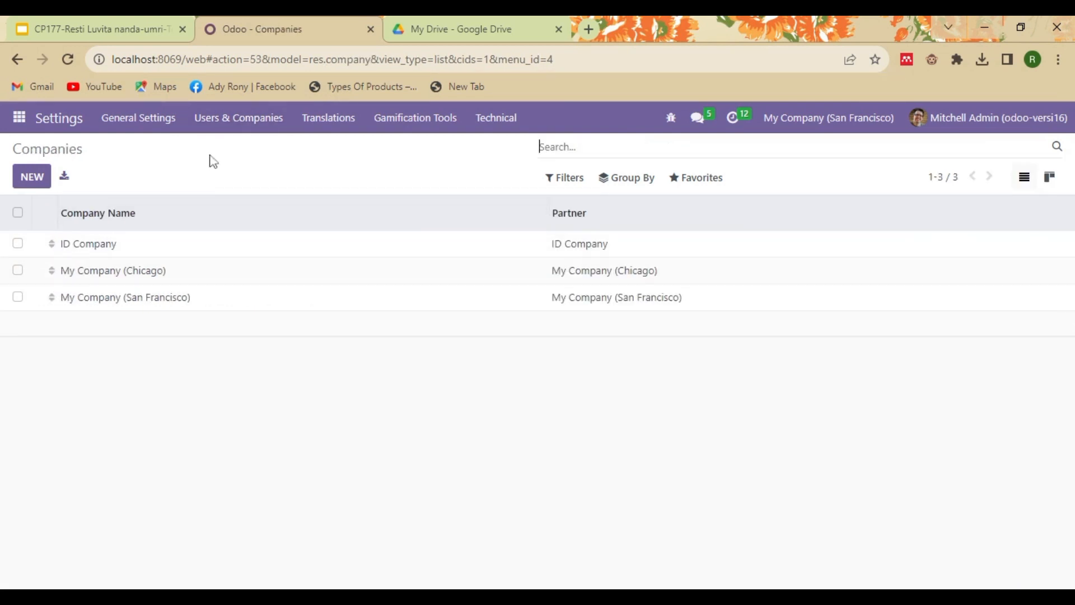
# Step: Load karyawan1.xlsx as an import file for the Users list, test it, and import its records
pyautogui.click(228, 124)
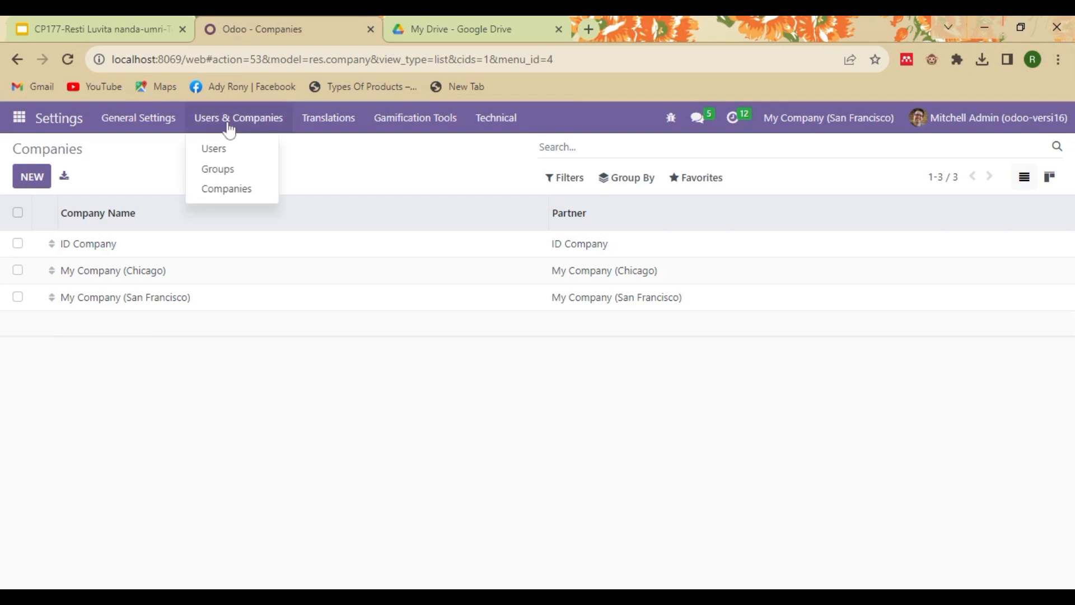
pyautogui.click(242, 158)
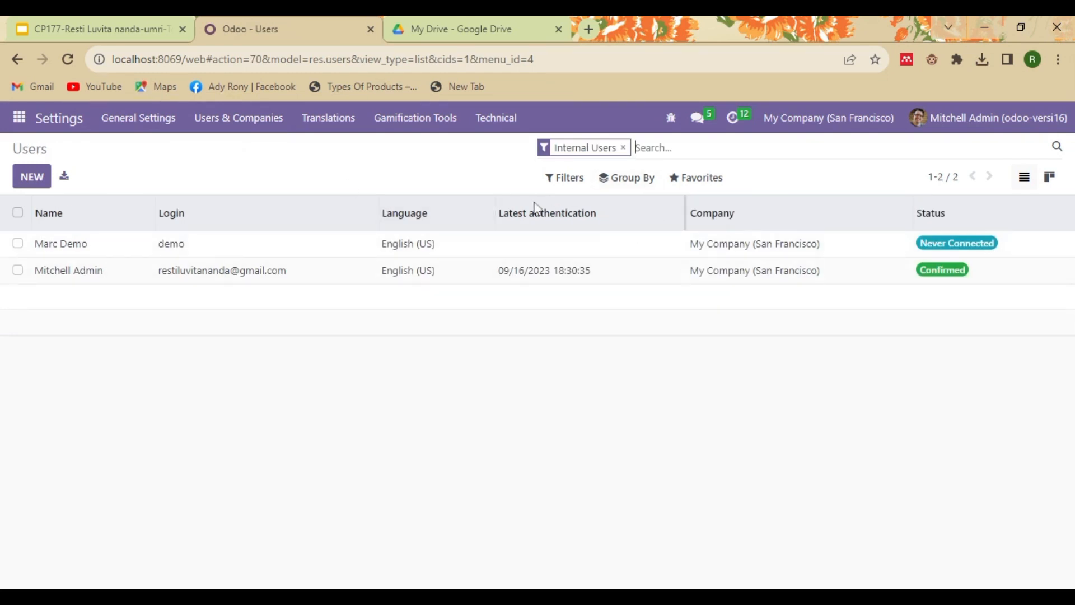
pyautogui.click(700, 188)
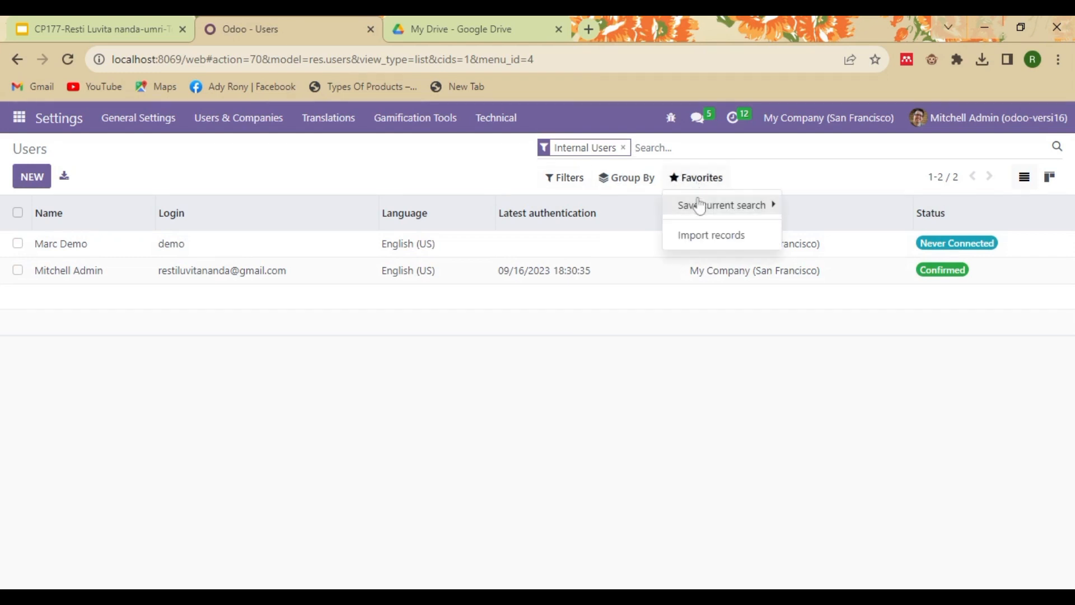
pyautogui.click(705, 247)
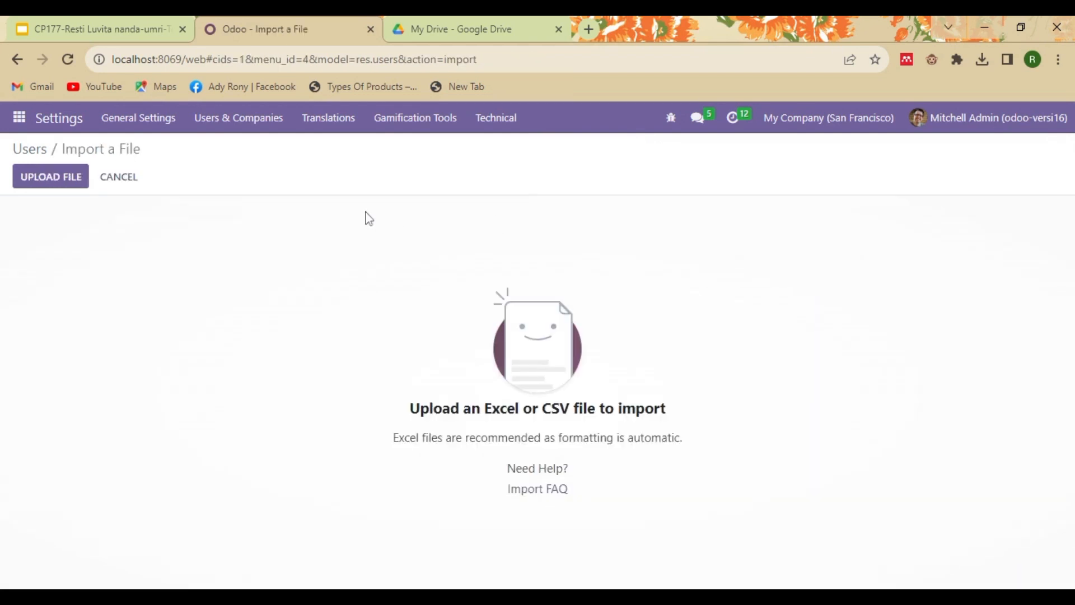
pyautogui.click(67, 185)
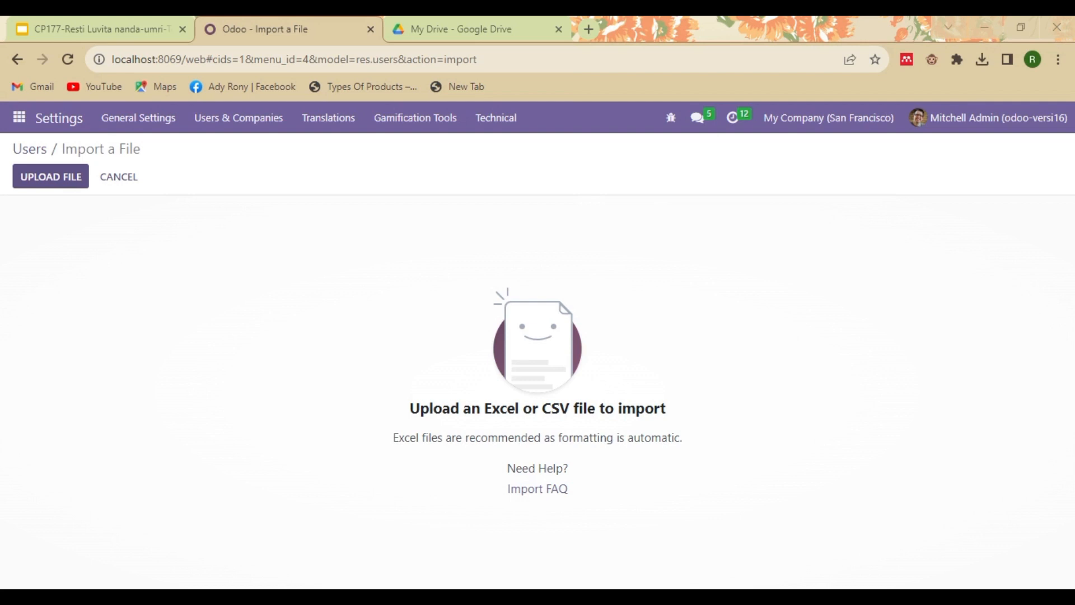
pyautogui.click(413, 396)
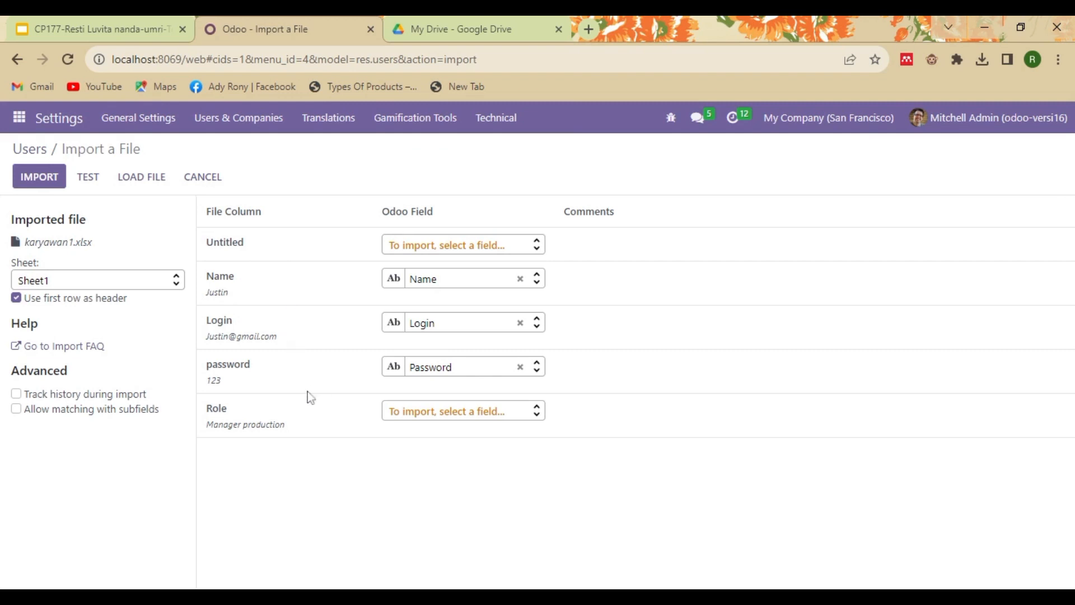
pyautogui.click(96, 190)
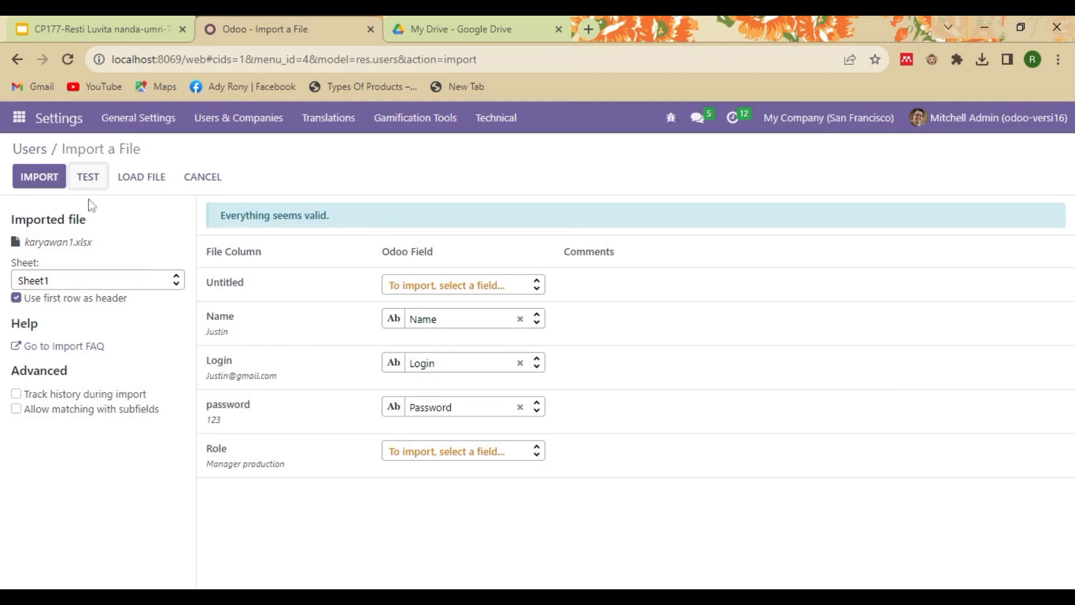
pyautogui.click(33, 189)
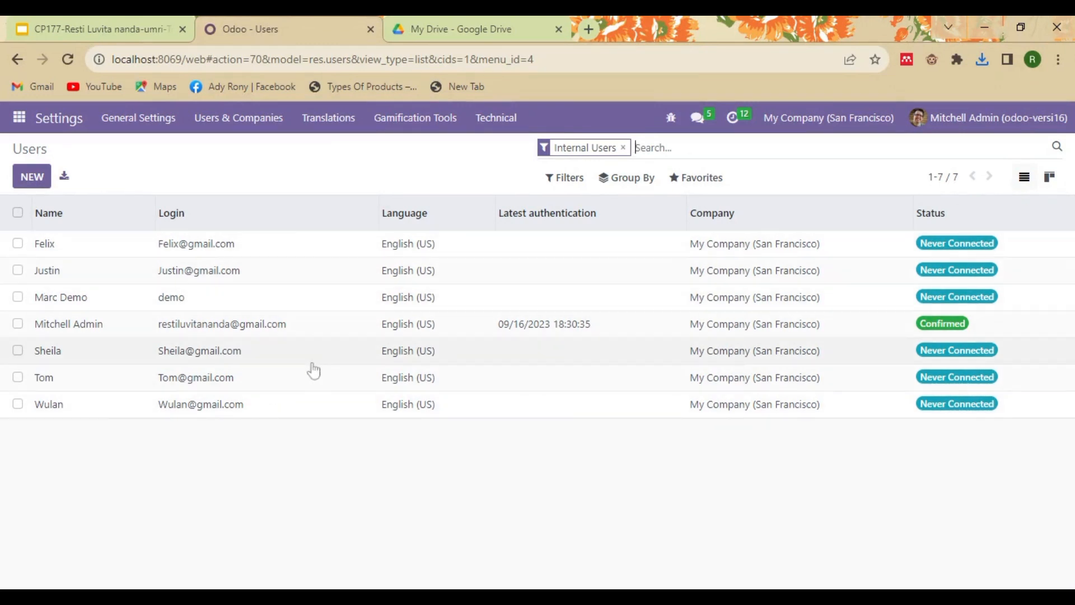
# Step: Clear the Sales access right of the second user in the Users list and save the record
pyautogui.click(237, 278)
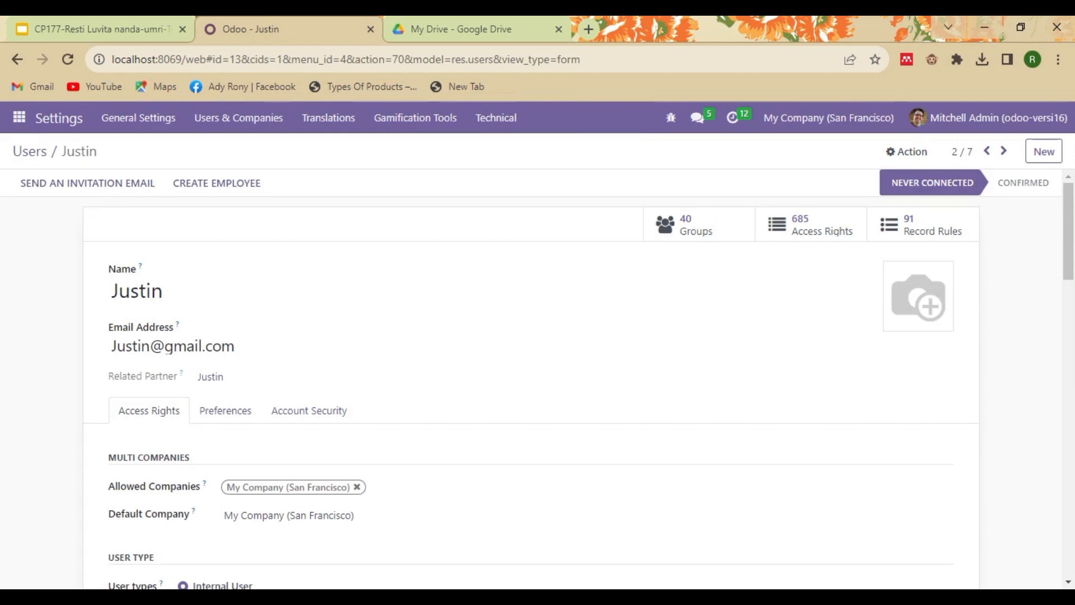
pyautogui.scroll(-4, 538, 378)
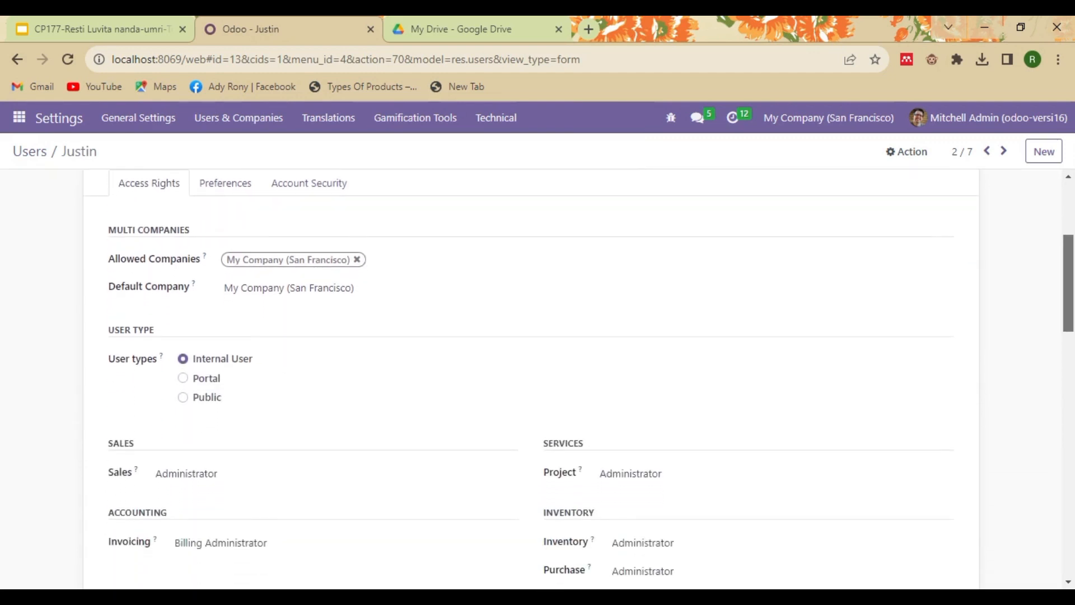
pyautogui.scroll(-1, 579, 373)
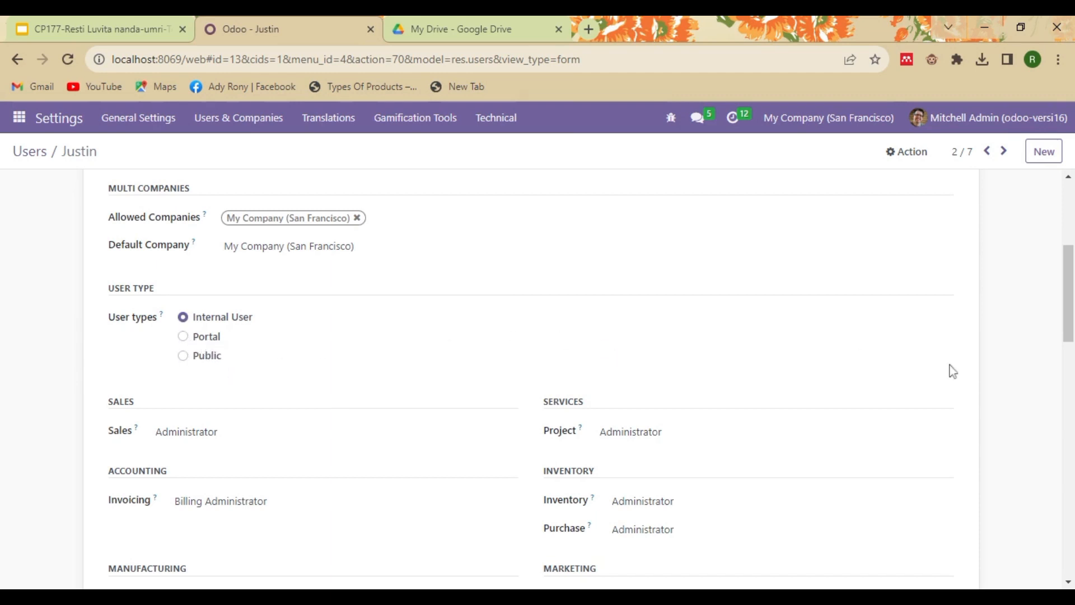
pyautogui.scroll(-2, 599, 343)
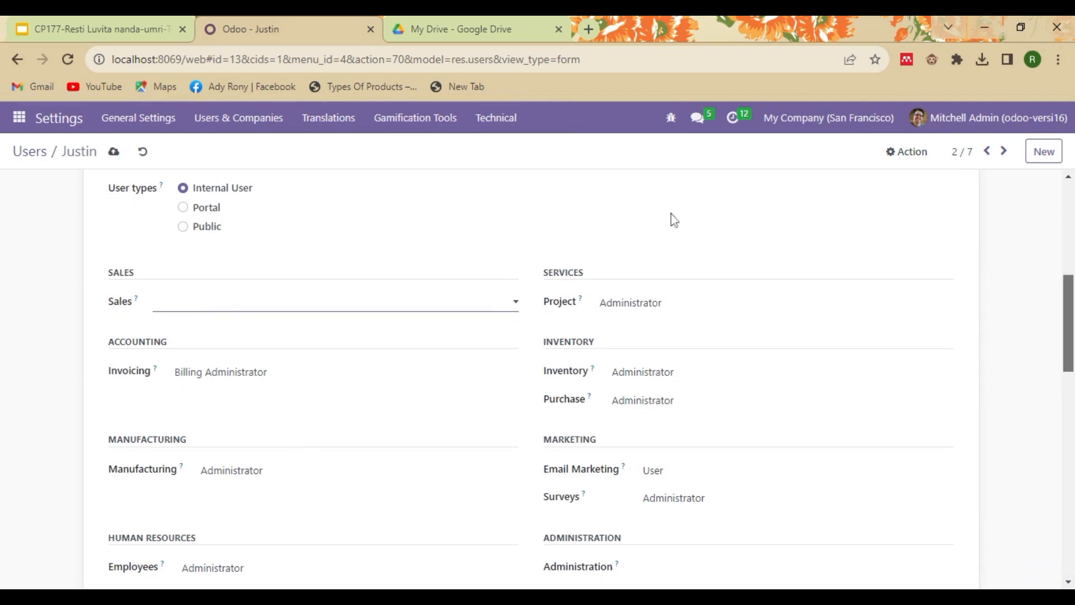
pyautogui.scroll(-5, 538, 381)
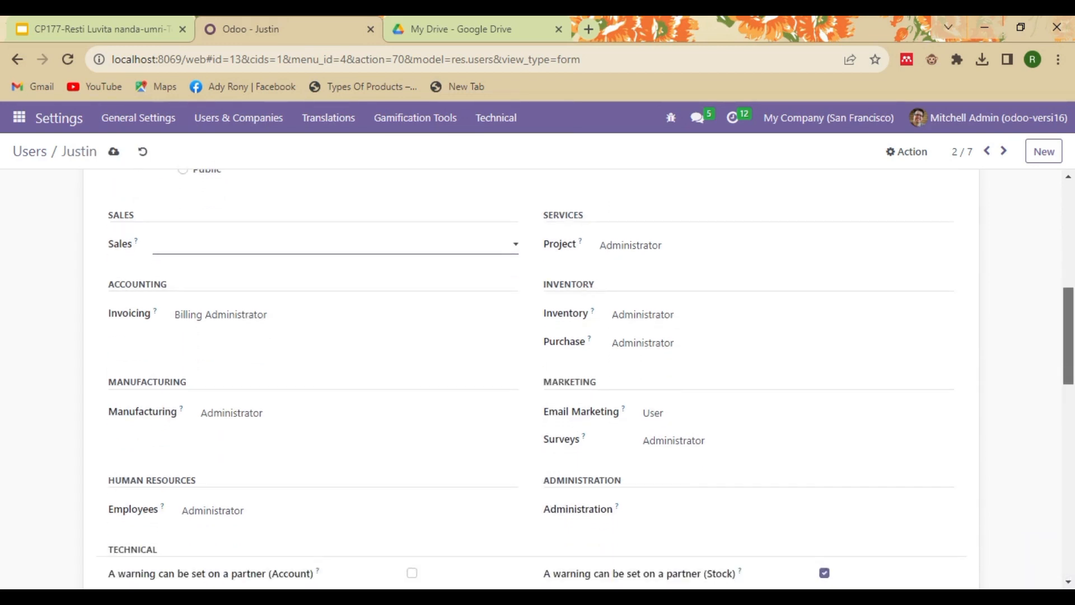
pyautogui.scroll(-2, 367, 310)
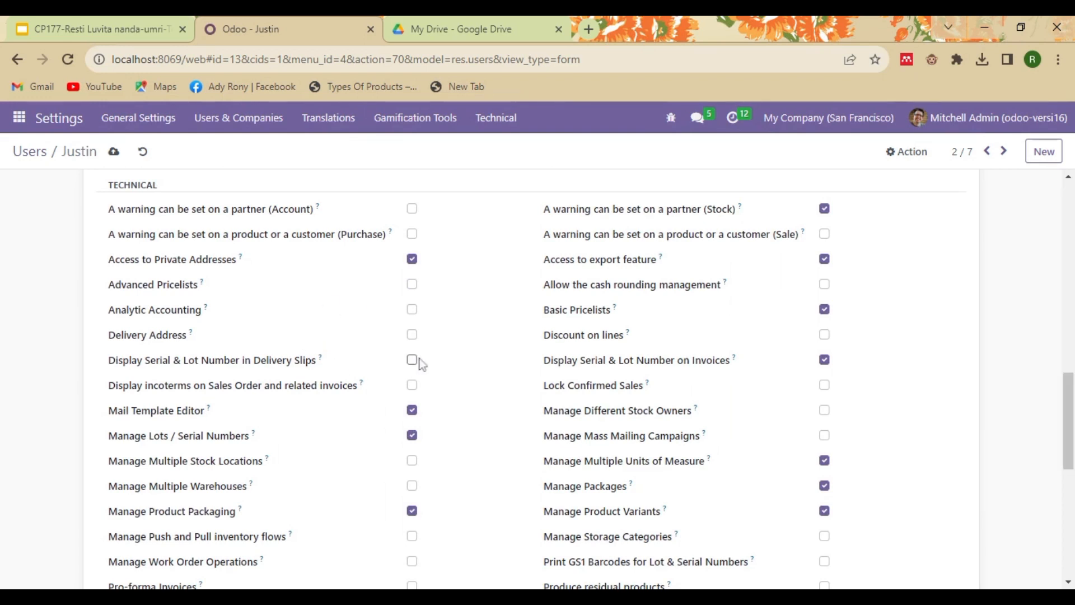
pyautogui.scroll(-6, 538, 381)
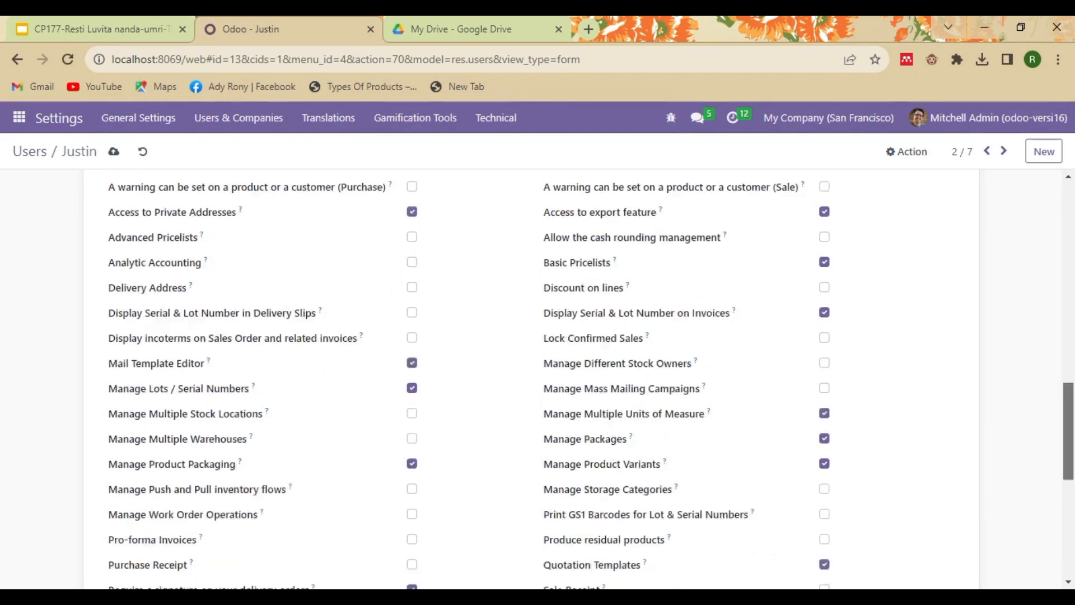
pyautogui.moveTo(1070, 513); pyautogui.dragTo(1074, 282)
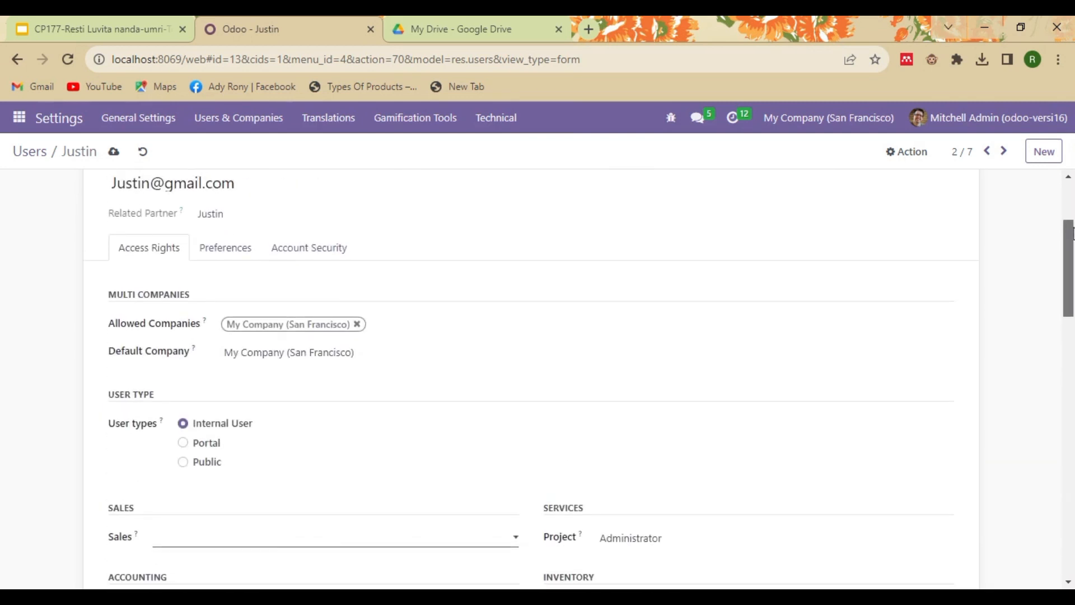
pyautogui.moveTo(1070, 238)
pyautogui.mouseDown()
pyautogui.moveTo(1073, 284)
pyautogui.moveTo(1071, 244)
pyautogui.mouseUp()
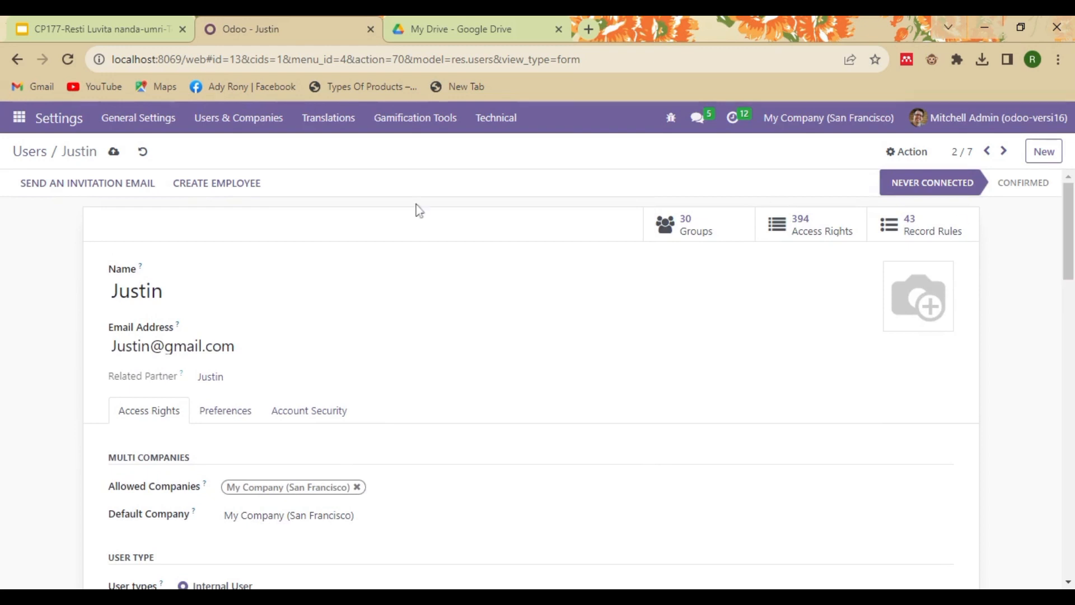
pyautogui.click(113, 153)
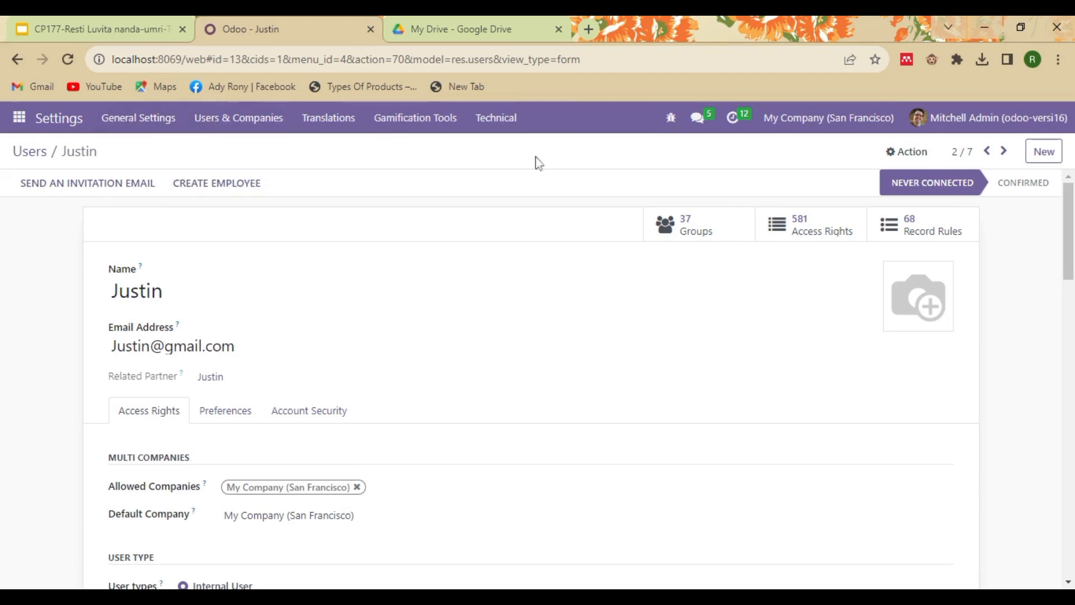
# Step: Log out of the administrator account and log in with the edited user's e-mail and account password
pyautogui.click(1006, 126)
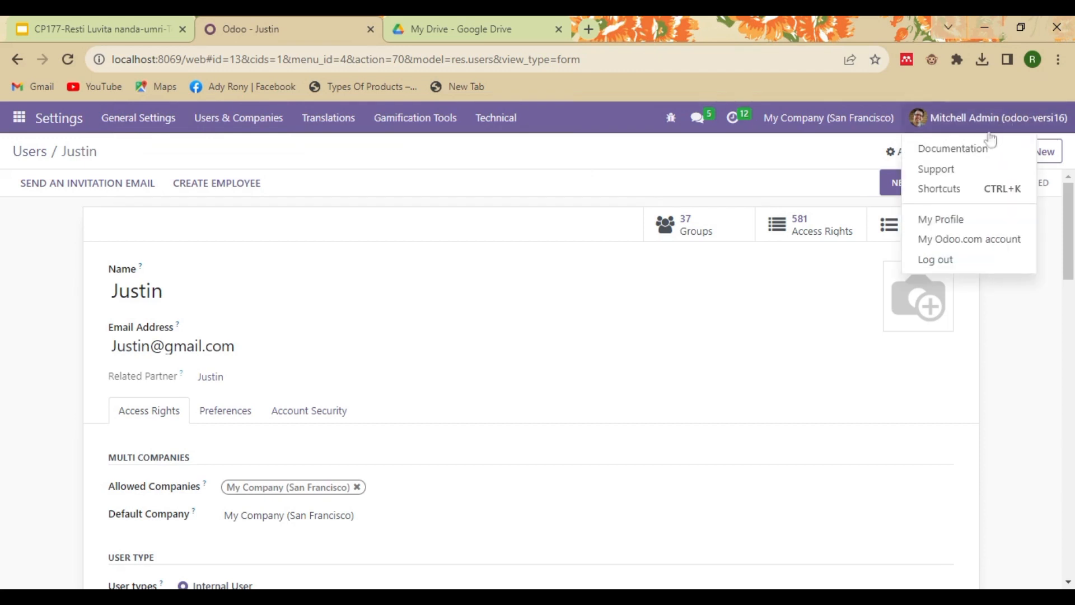
pyautogui.click(969, 260)
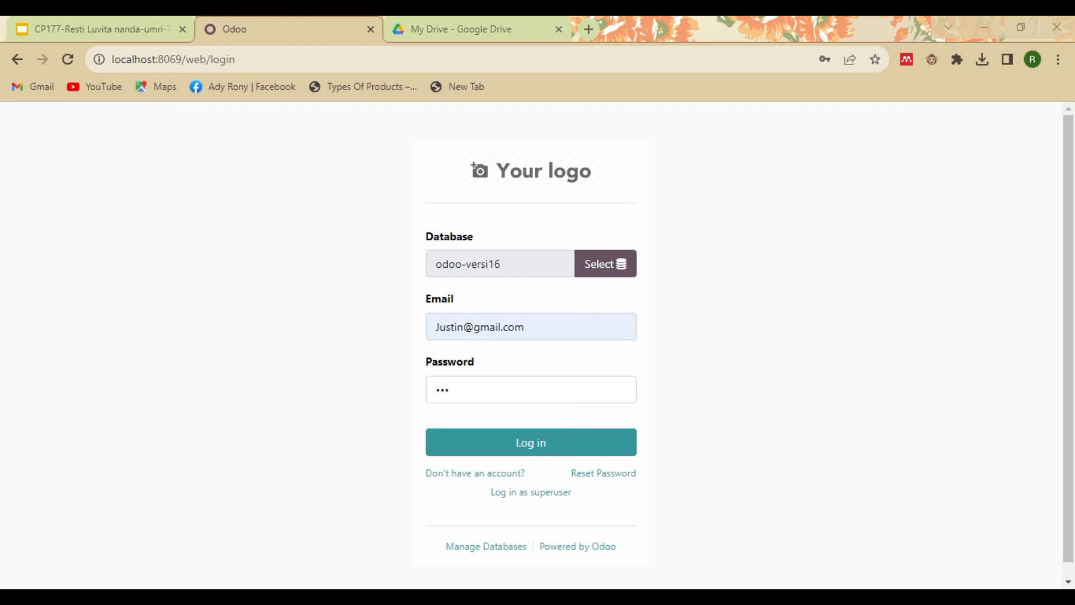
pyautogui.click(536, 444)
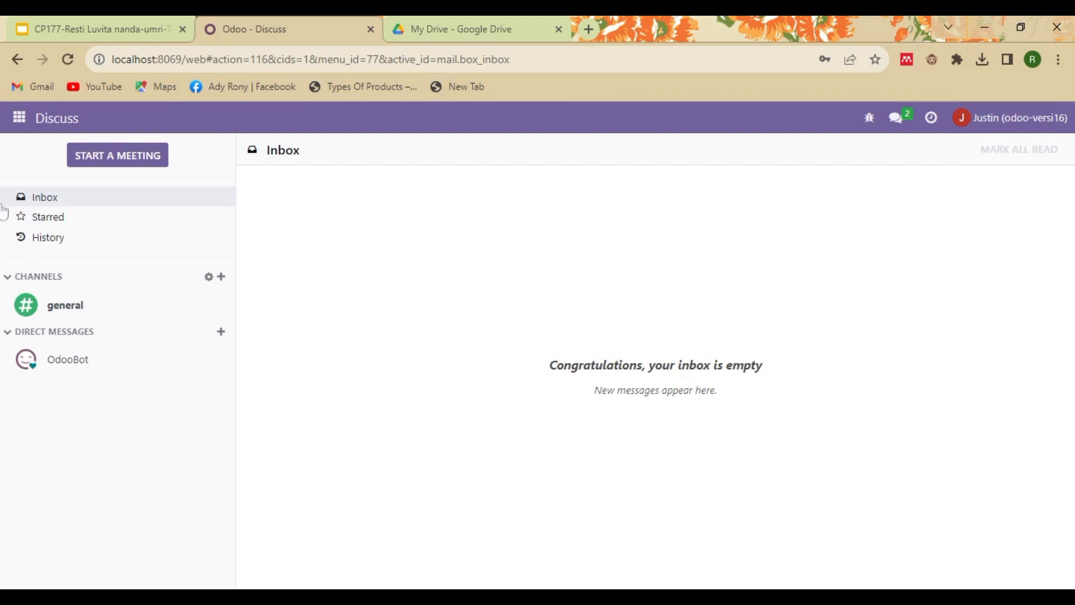
# Step: Open the Manufacturing app and examine the operations, planning, products and reporting options available to this user
pyautogui.click(17, 118)
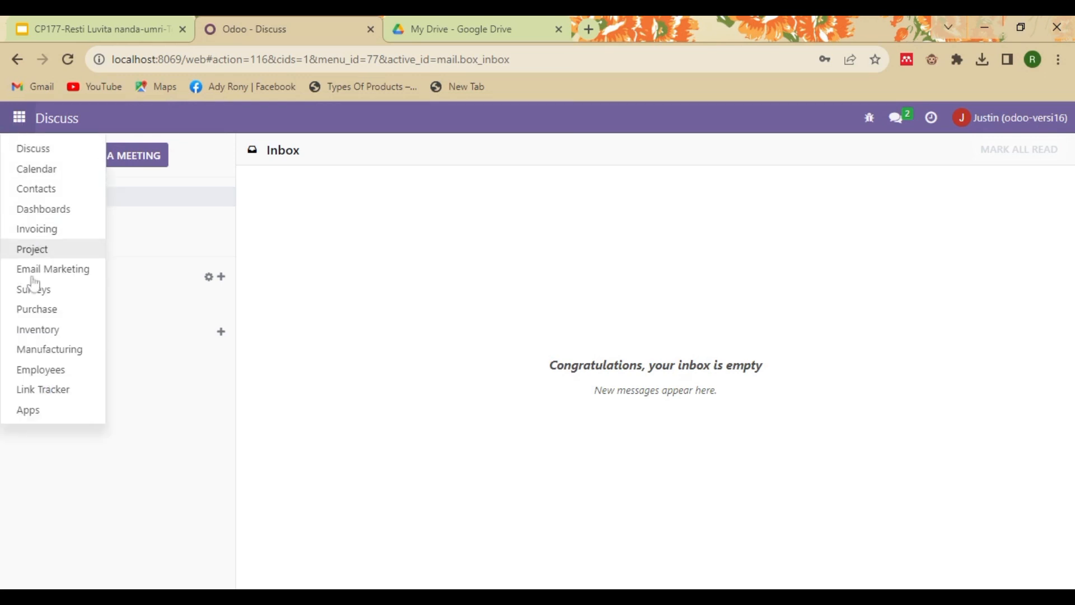
pyautogui.click(45, 350)
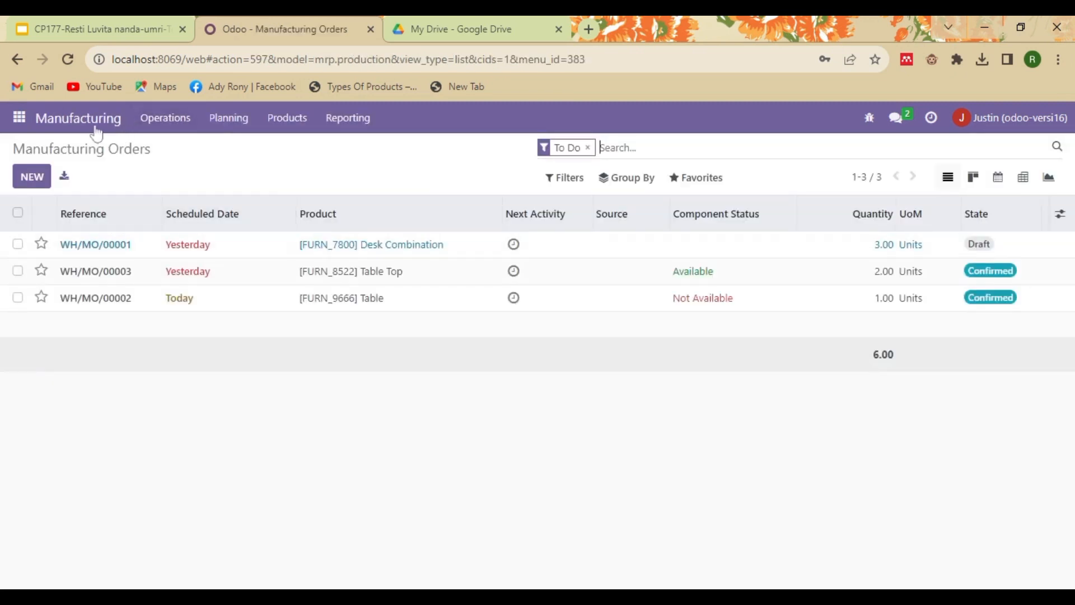
pyautogui.click(177, 125)
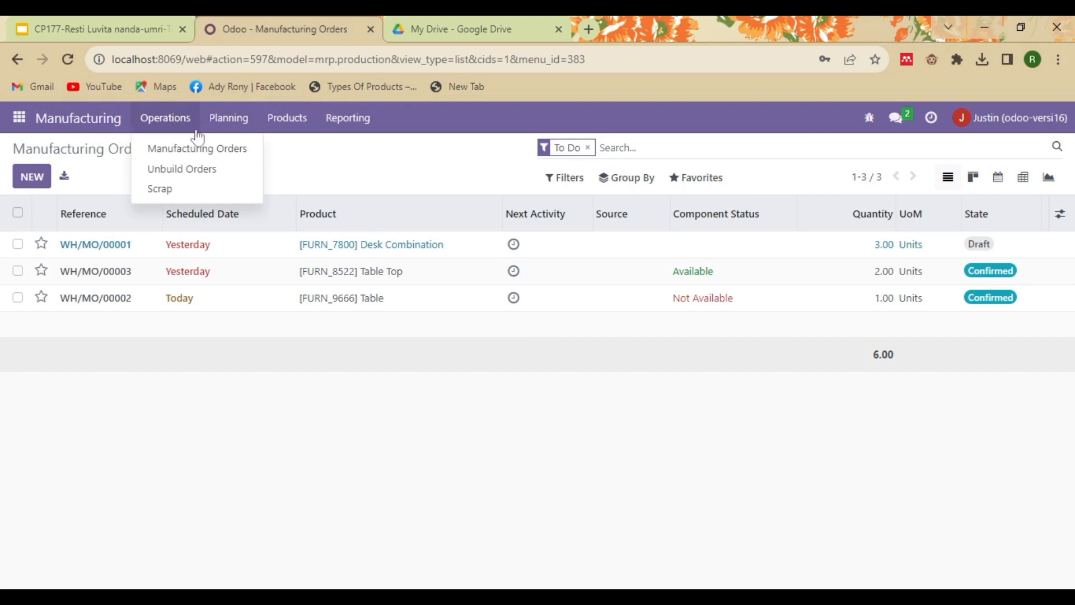
pyautogui.moveTo(229, 134)
pyautogui.moveTo(280, 126)
pyautogui.moveTo(374, 125)
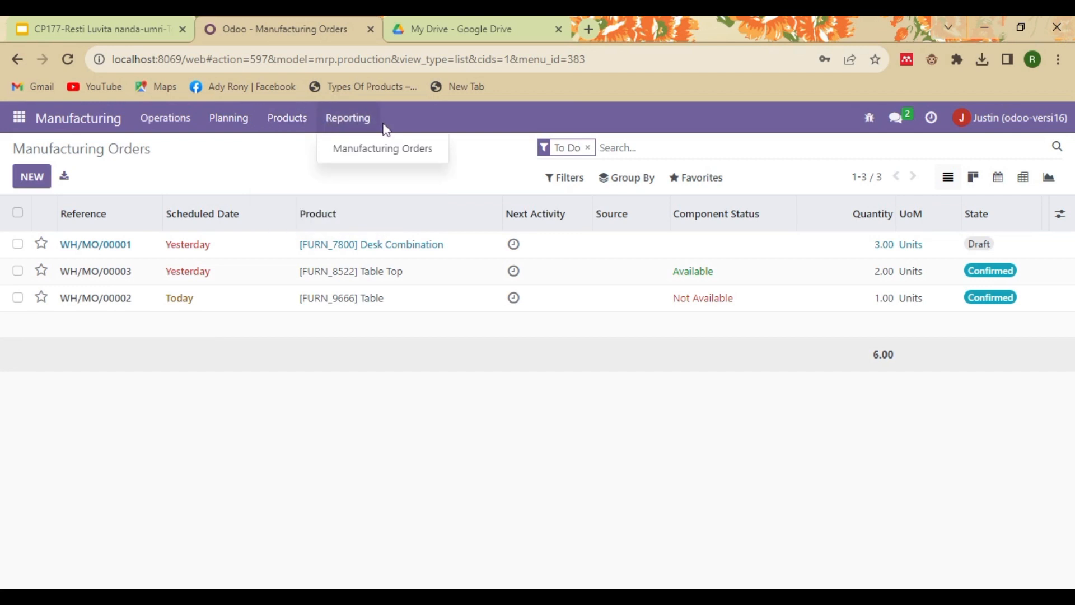